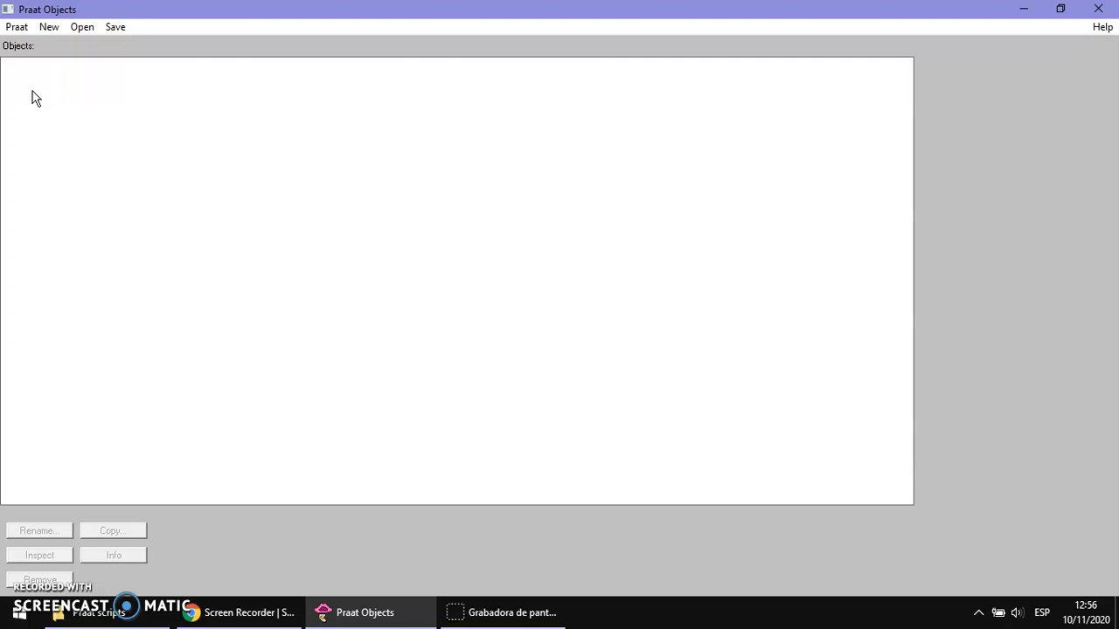
Open the Praat script "Create filter" from the Praat scripts folder and look through its code.
left_click(51, 563)
left_click(18, 26)
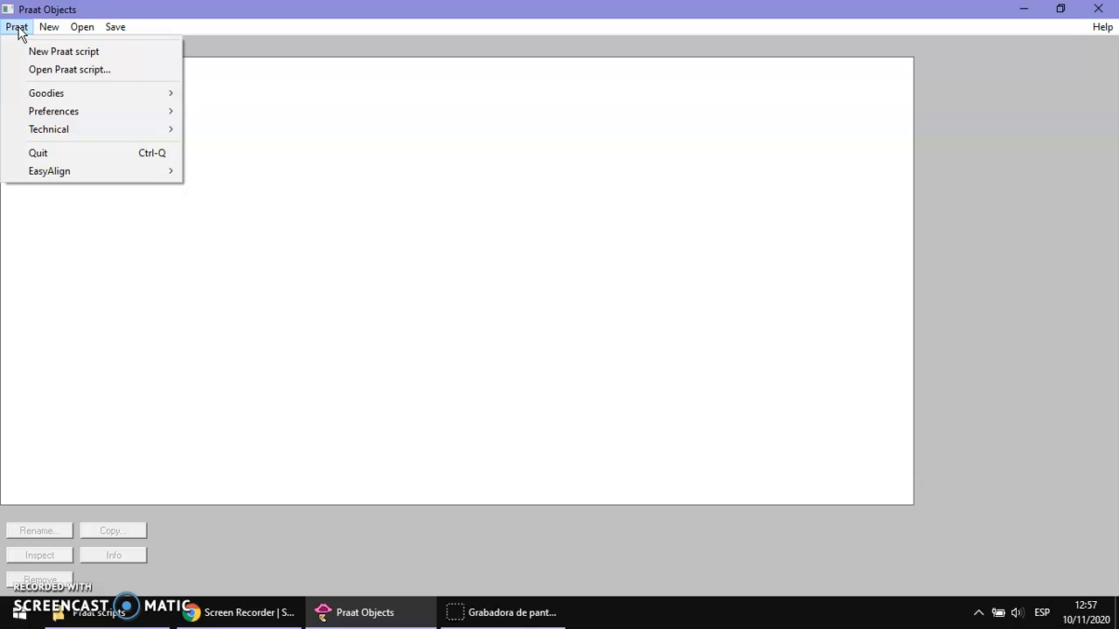
left_click(23, 77)
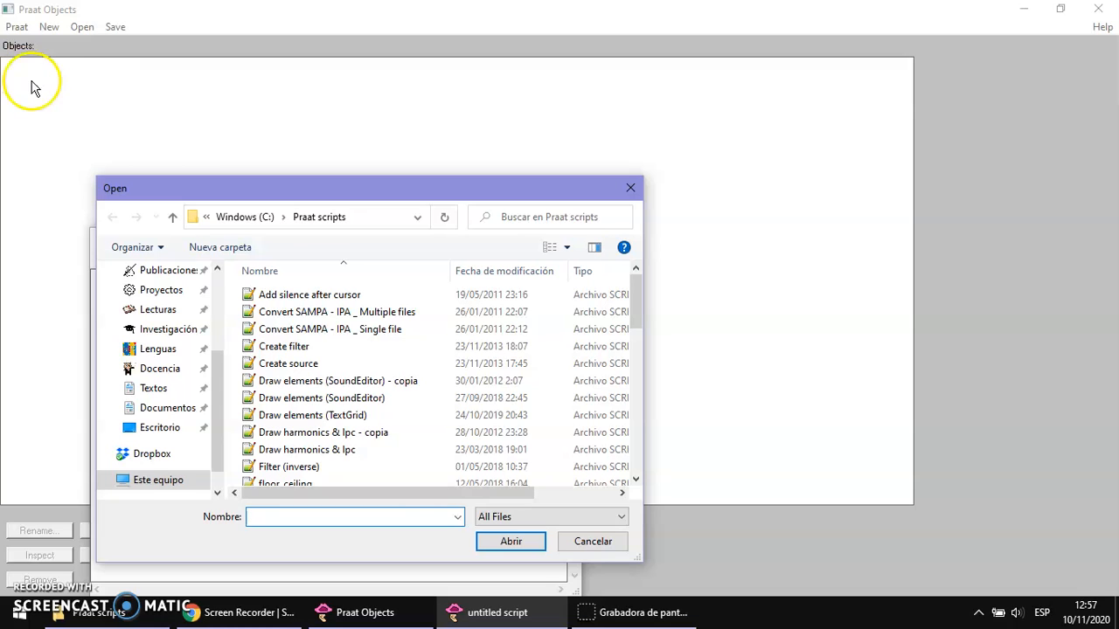
left_click(253, 226)
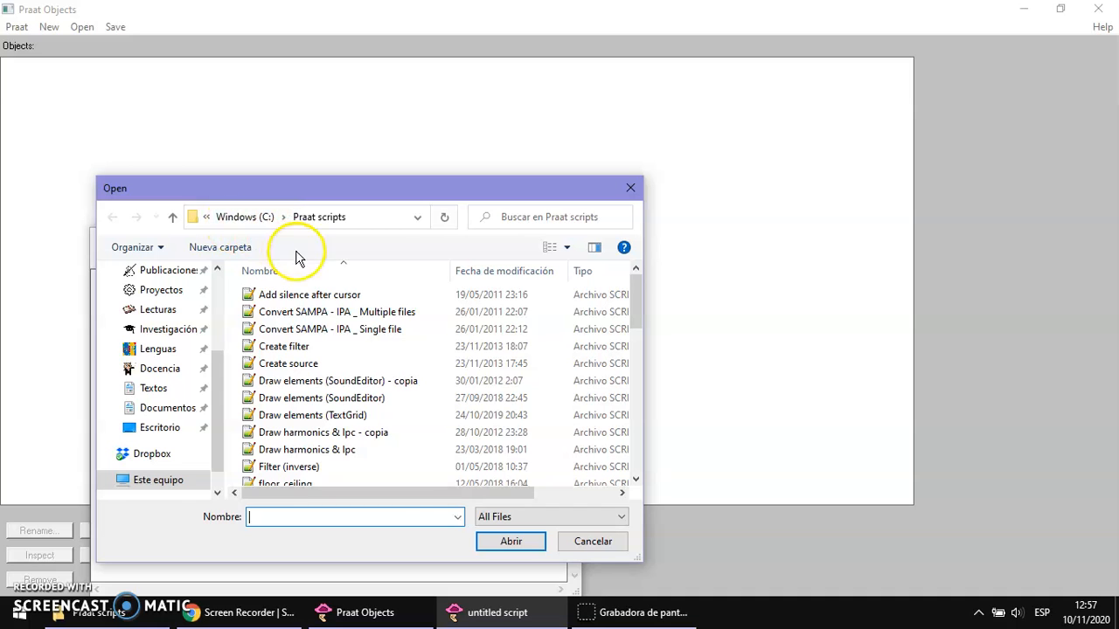
left_click(287, 350)
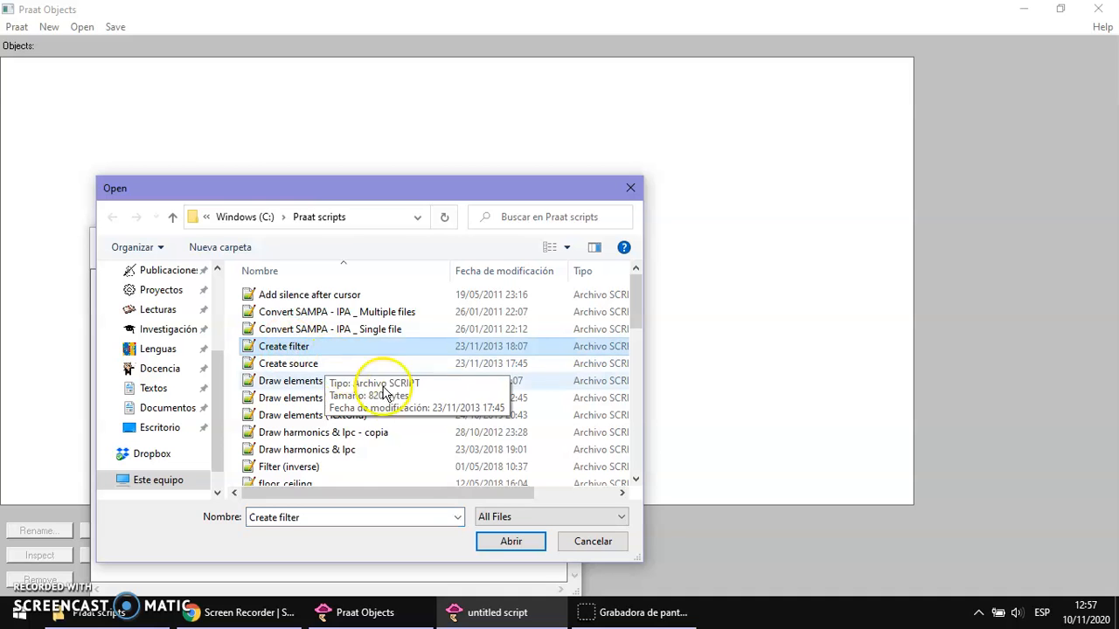
left_click(501, 541)
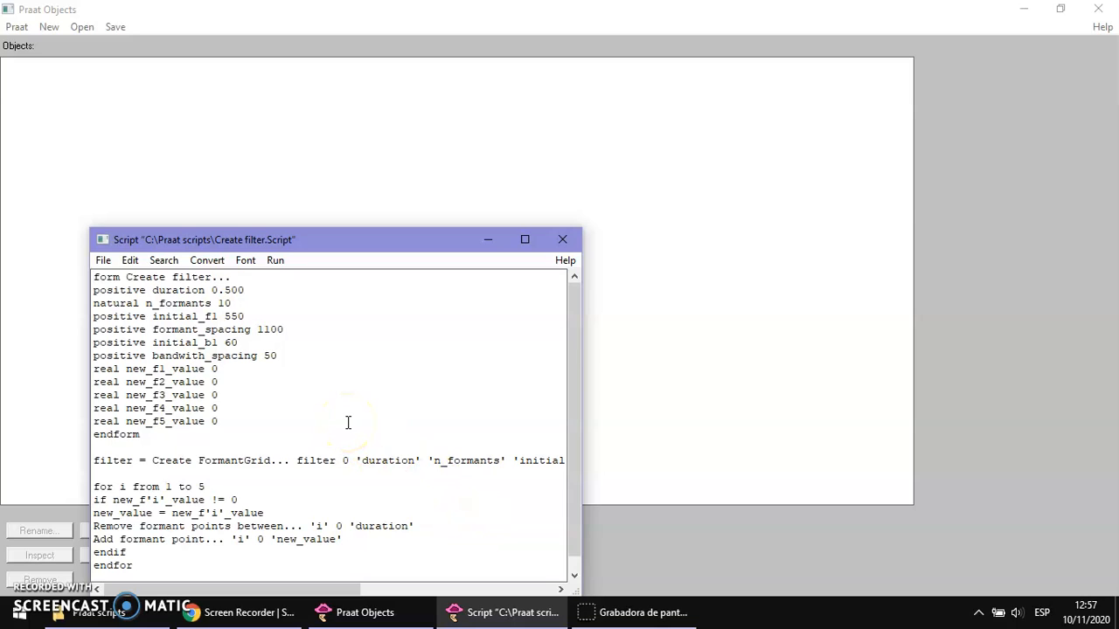
scroll(348, 423, "down", 1)
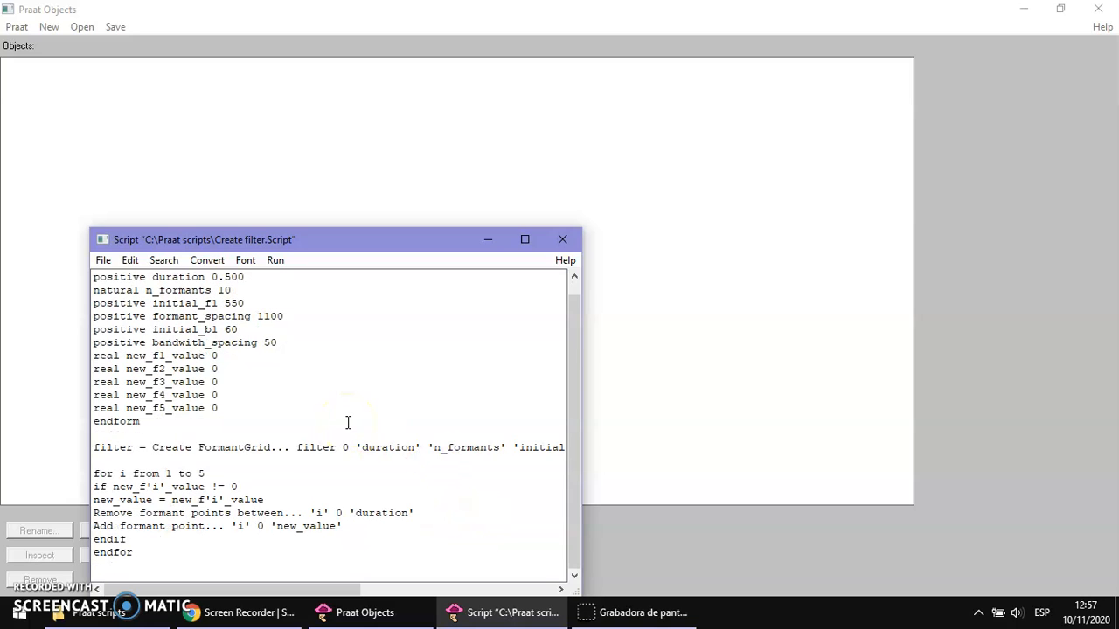
scroll(347, 423, "up", 1)
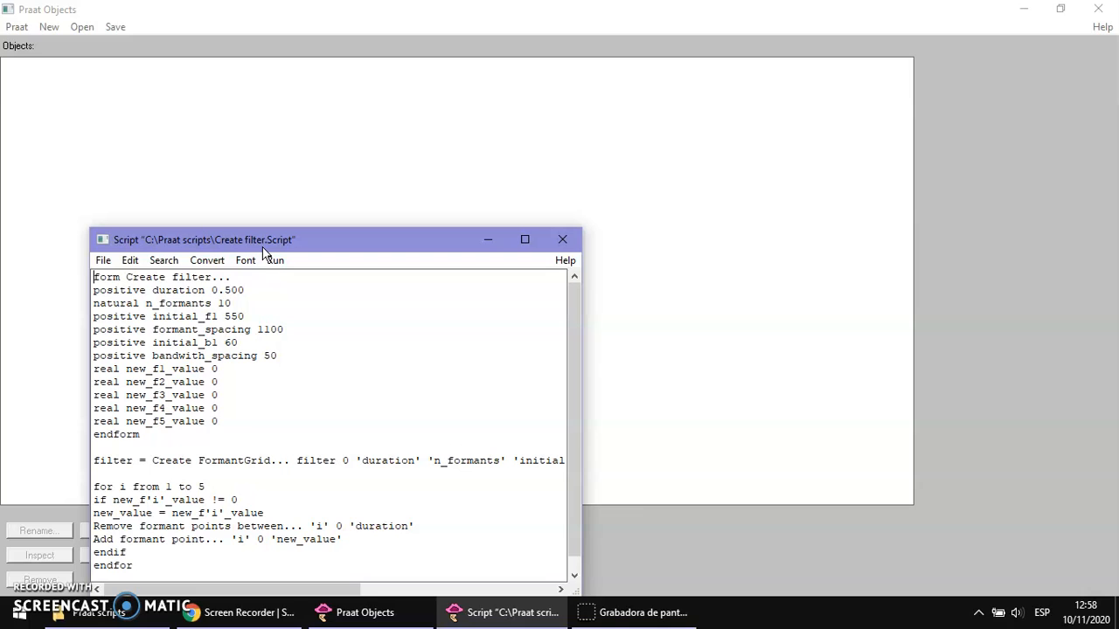
left_click(104, 262)
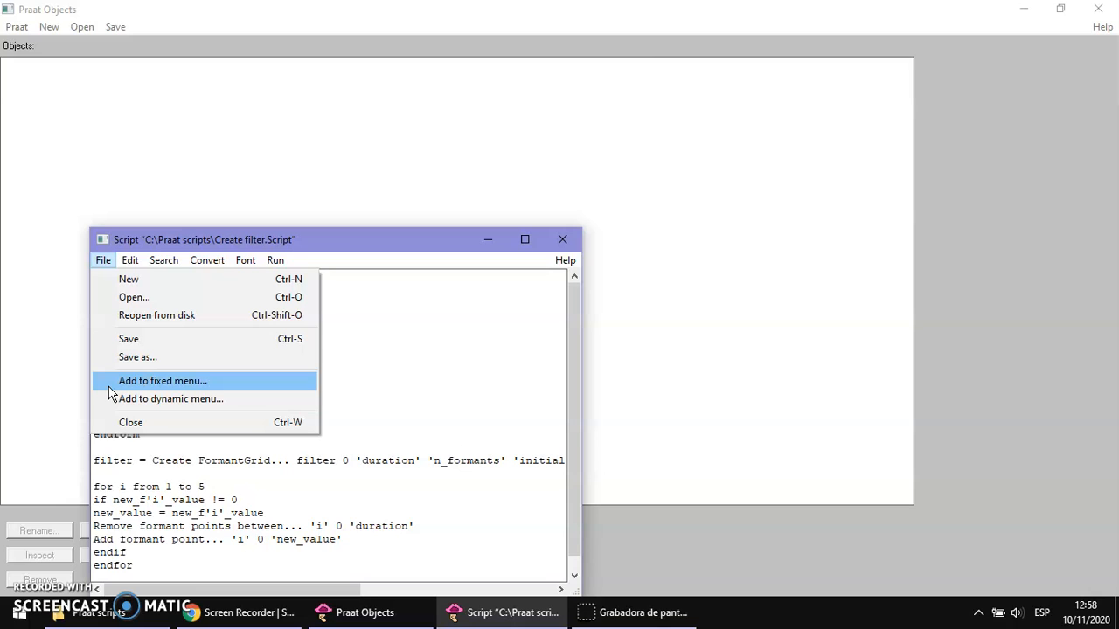
left_click(102, 260)
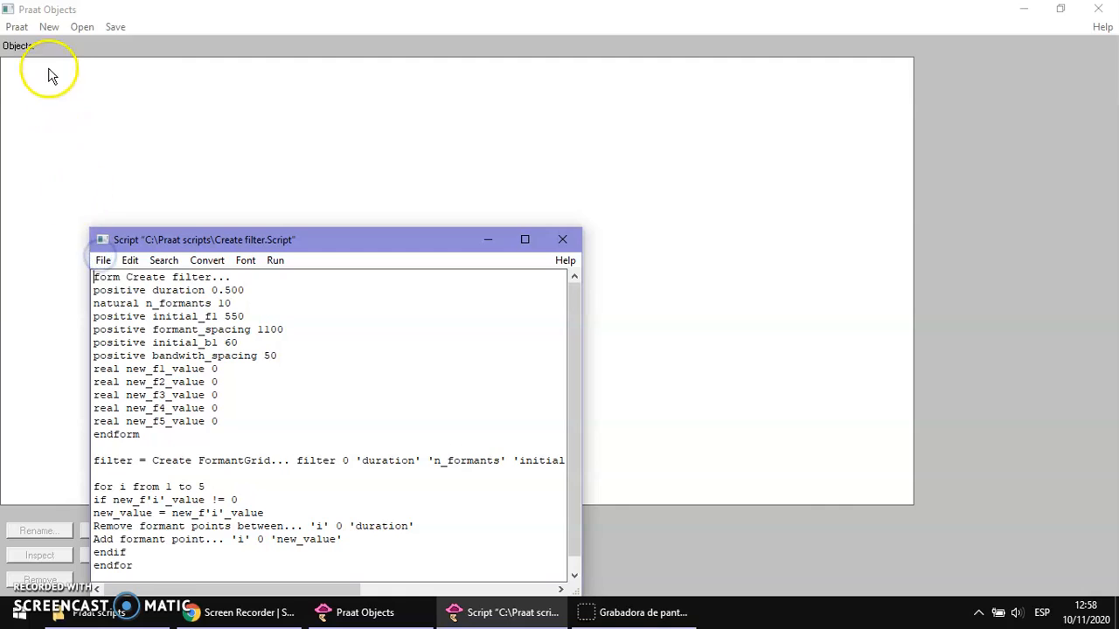
left_click(49, 27)
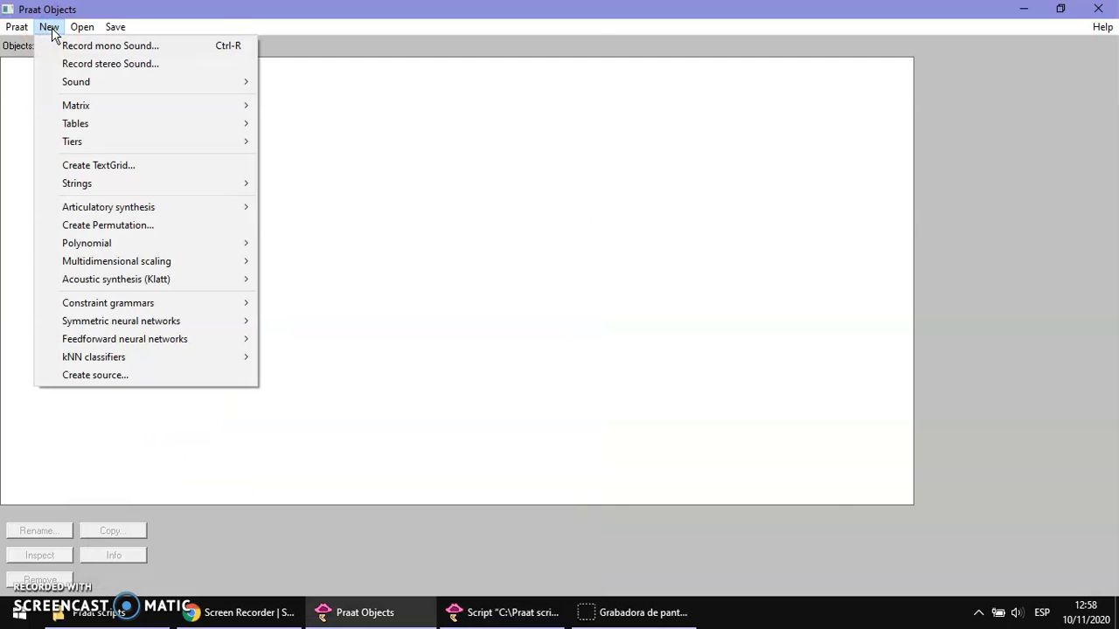
left_click(67, 84)
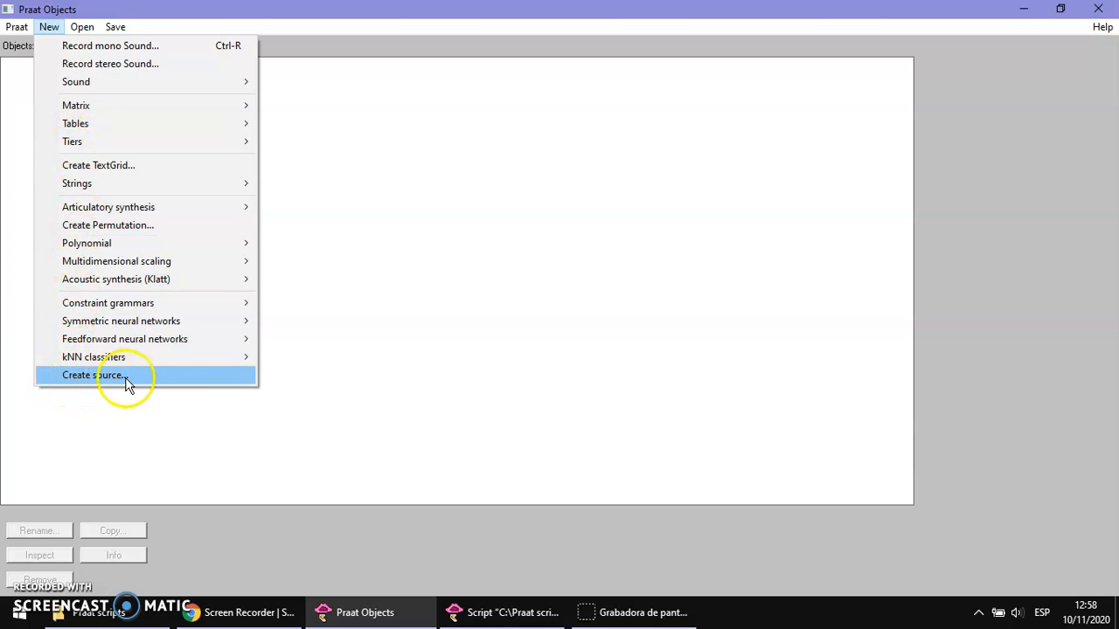
left_click(51, 28)
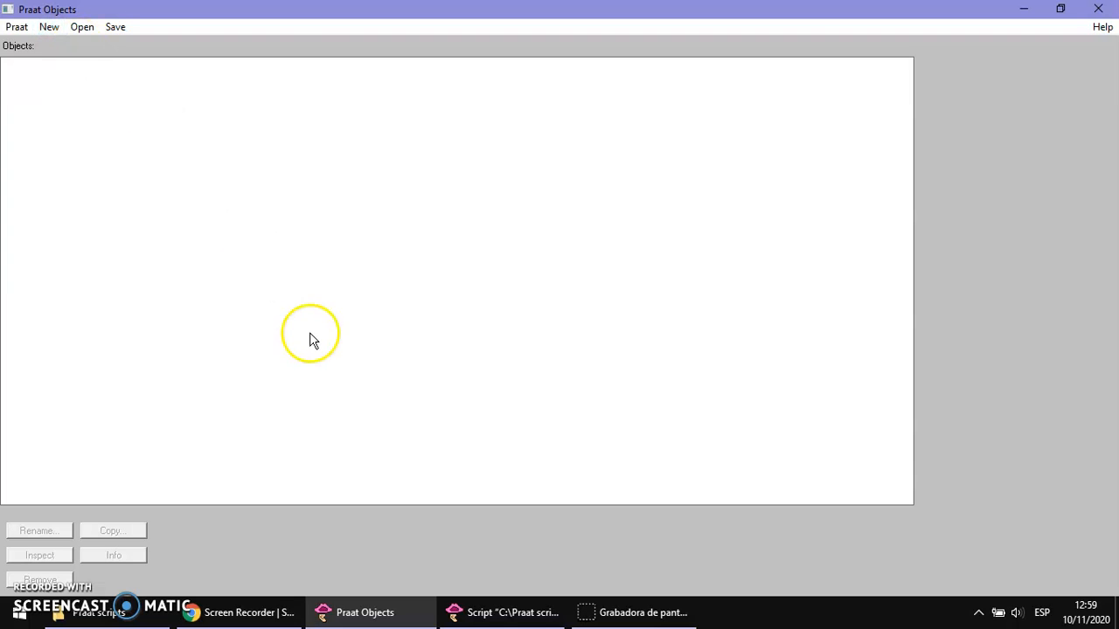
Add the script to the fixed New menu of the Objects window as "Create filter..." after the command "Create source...".
left_click(463, 609)
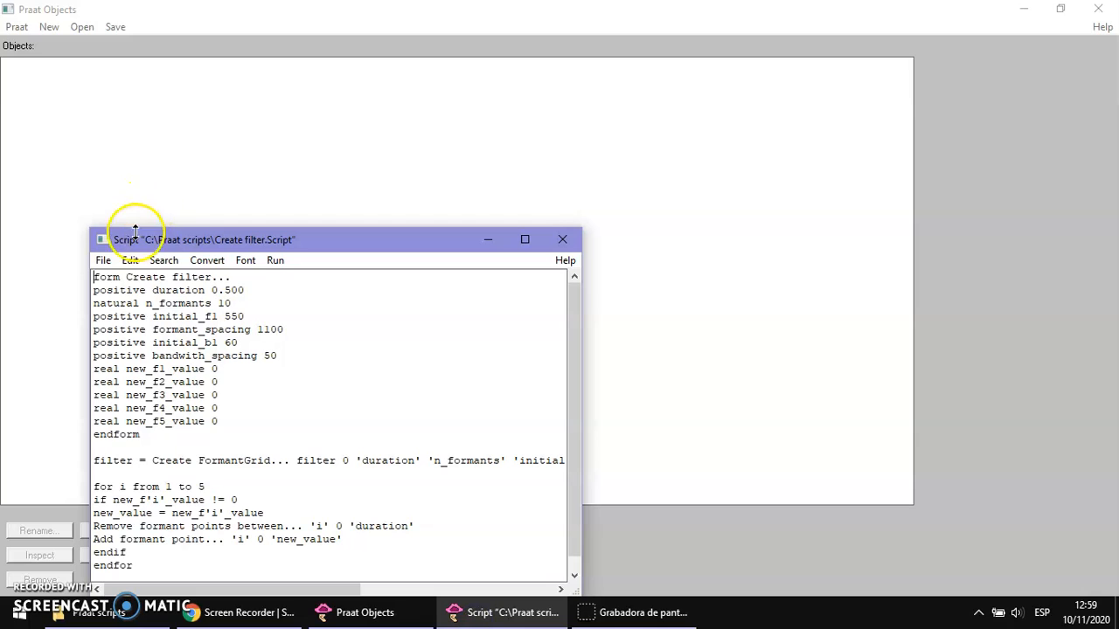
left_click(103, 260)
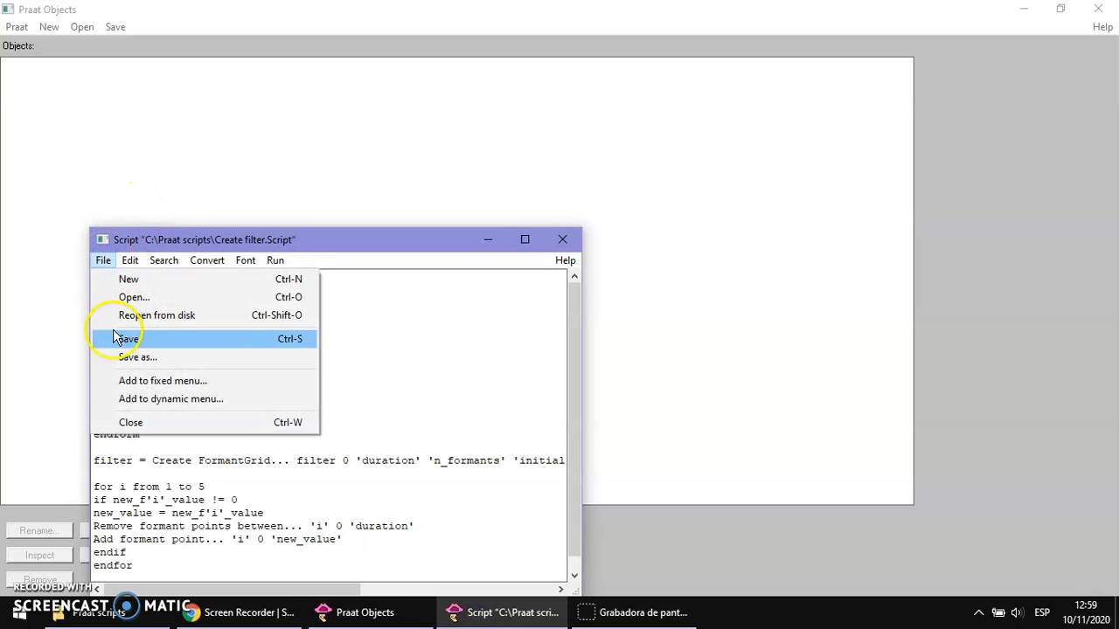
left_click(114, 383)
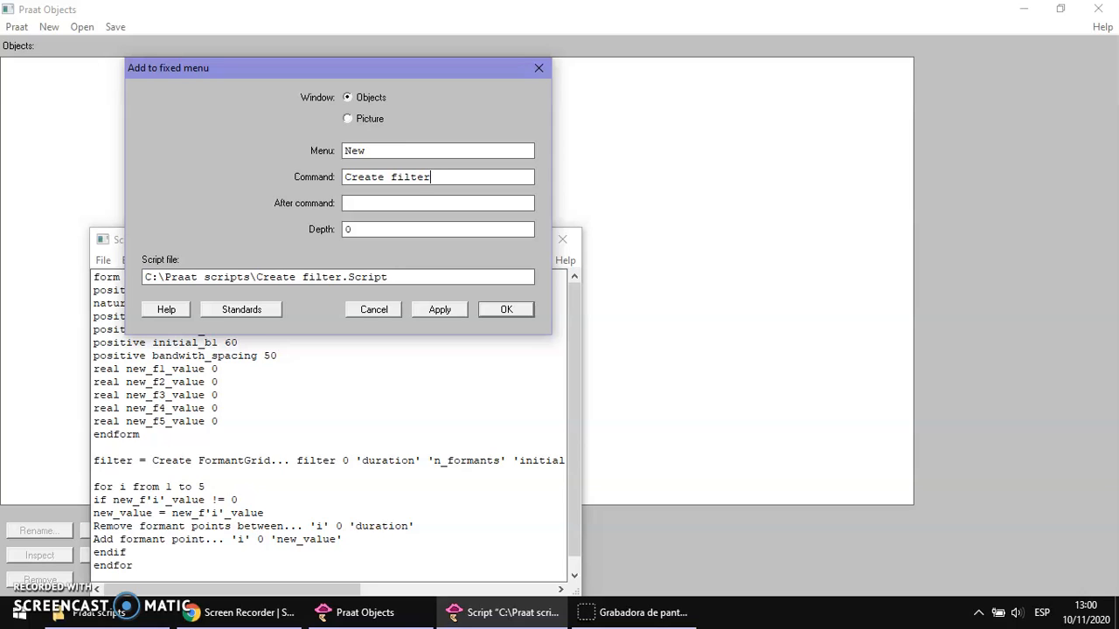
type("...")
left_click(394, 202)
type("Create source...")
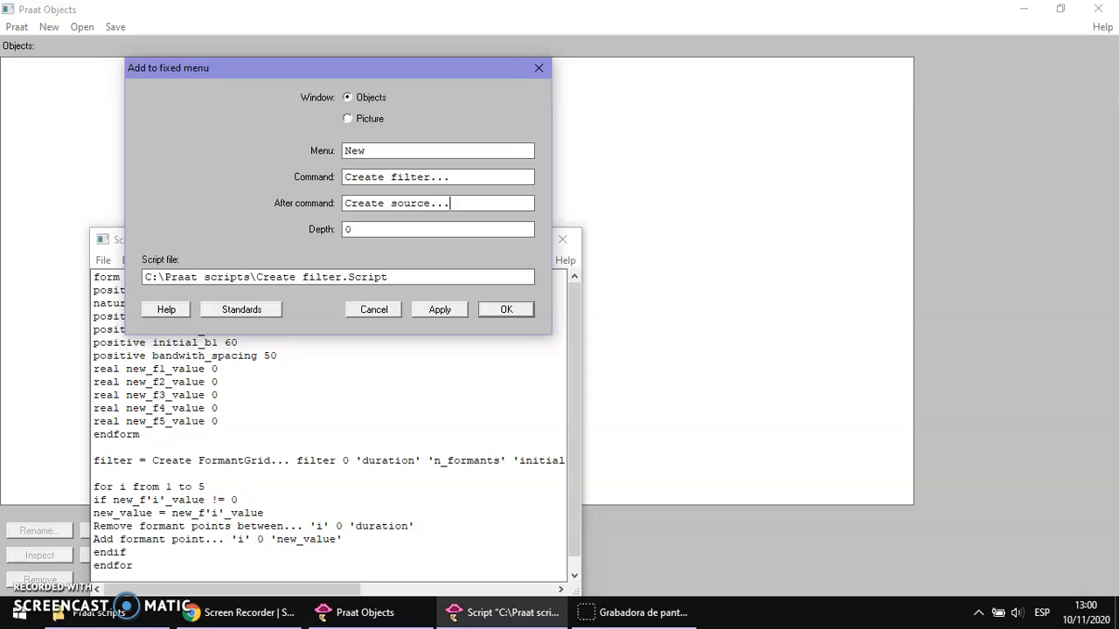
left_click(510, 313)
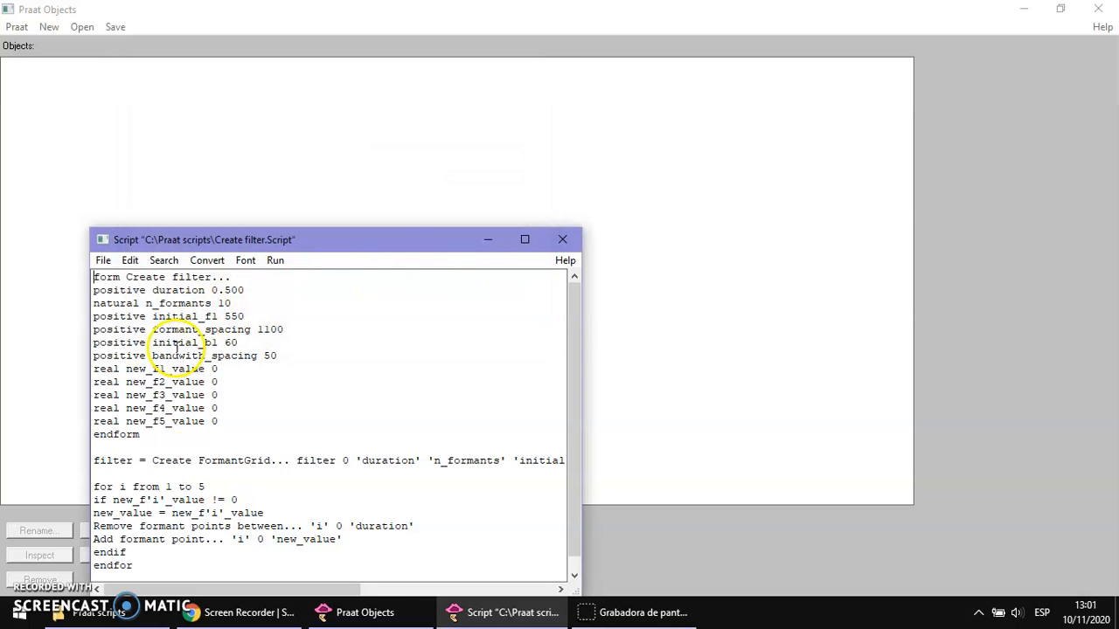
Check the New menu for the added filter command and close the Create filter script window.
left_click(50, 27)
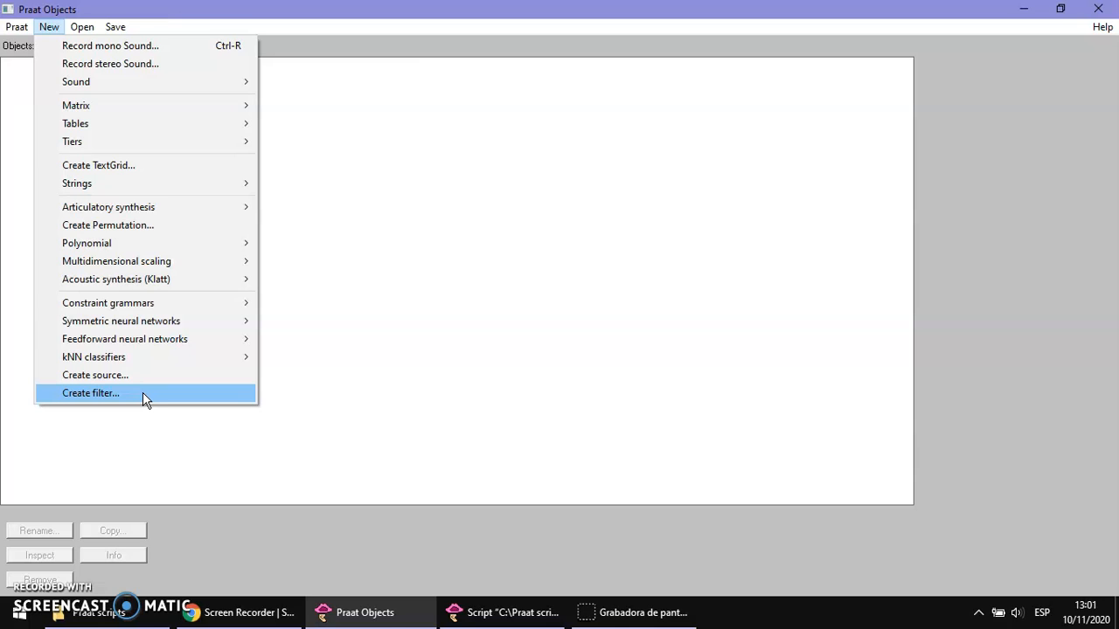
left_click(52, 29)
left_click(494, 612)
left_click(556, 241)
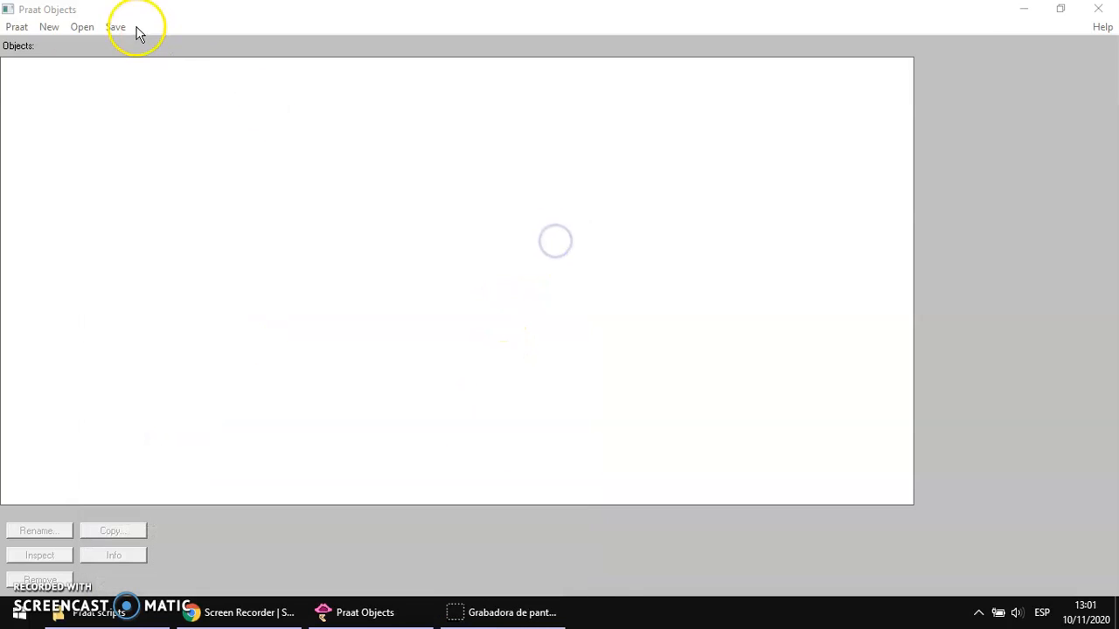
Run the new "Create filter..." command to view its parameter form, and dismiss the form without creating a filter.
left_click(48, 27)
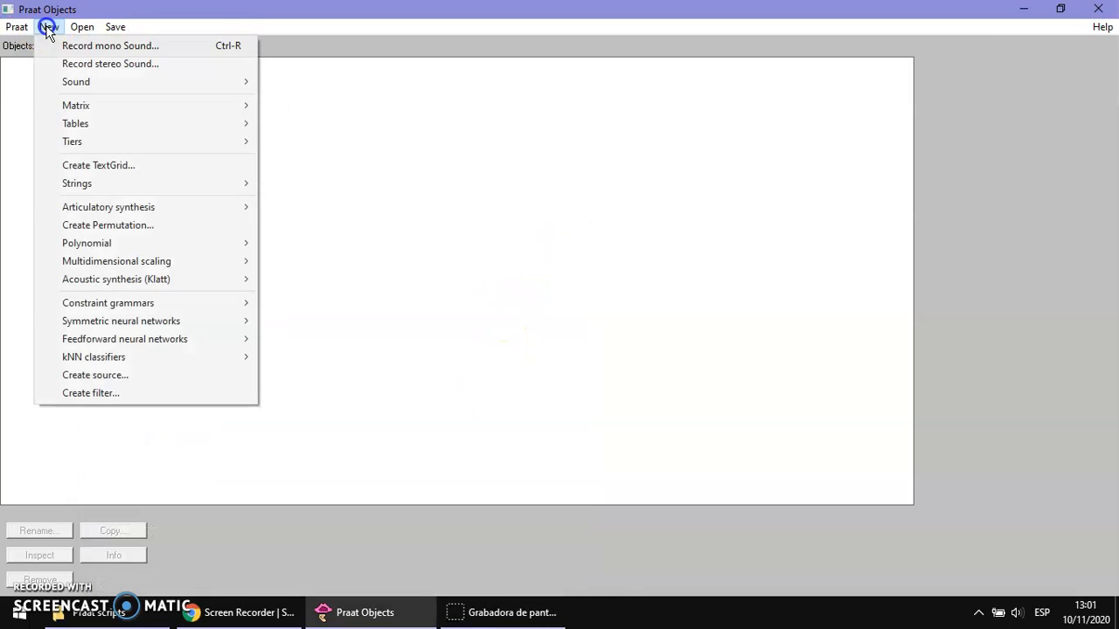
left_click(61, 395)
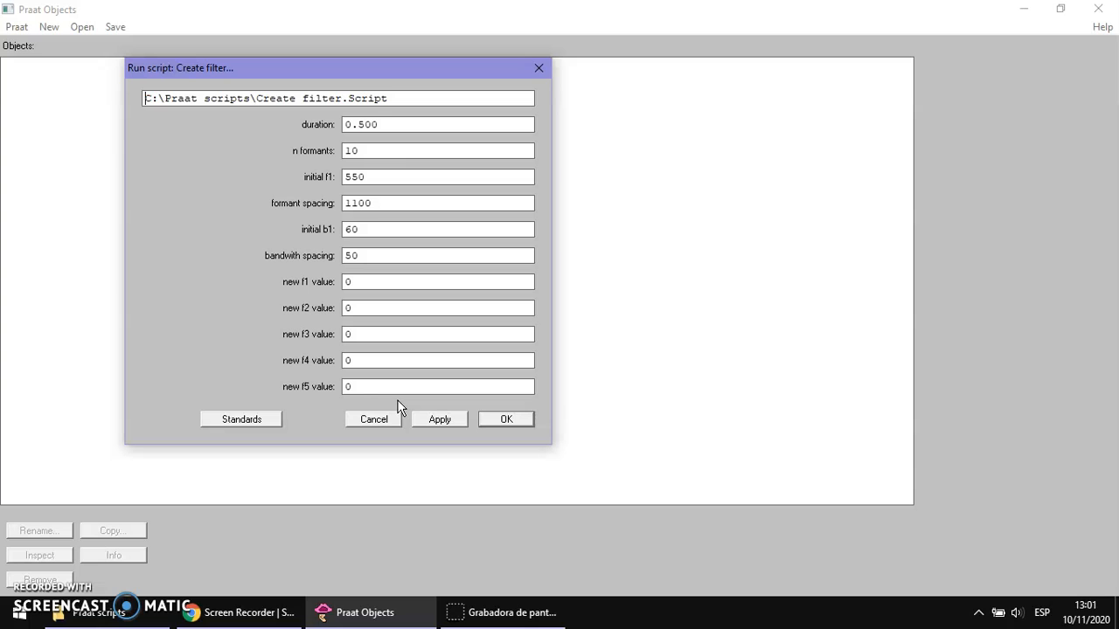
left_click(379, 417)
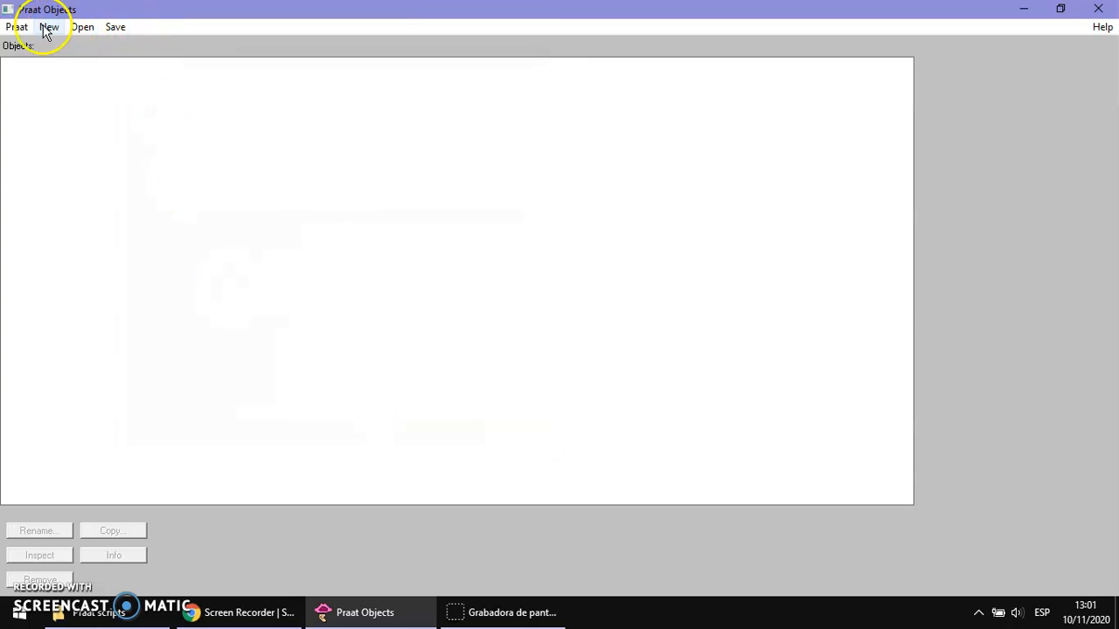
Open the Praat script "Octave calculator.Script" from the Praat scripts folder.
left_click(16, 26)
left_click(31, 70)
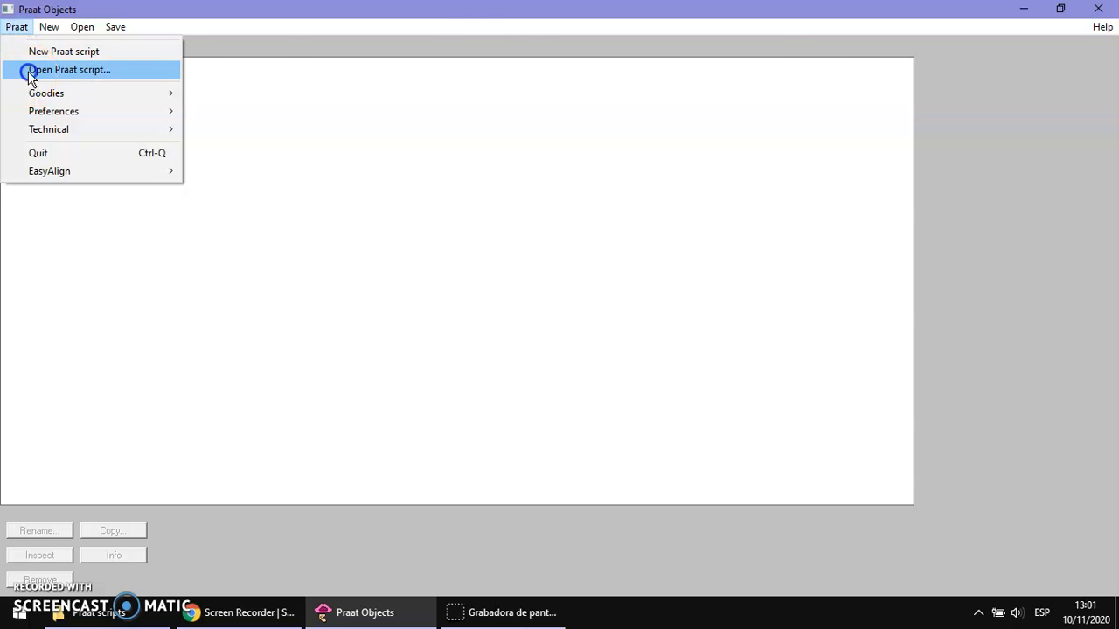
type("O")
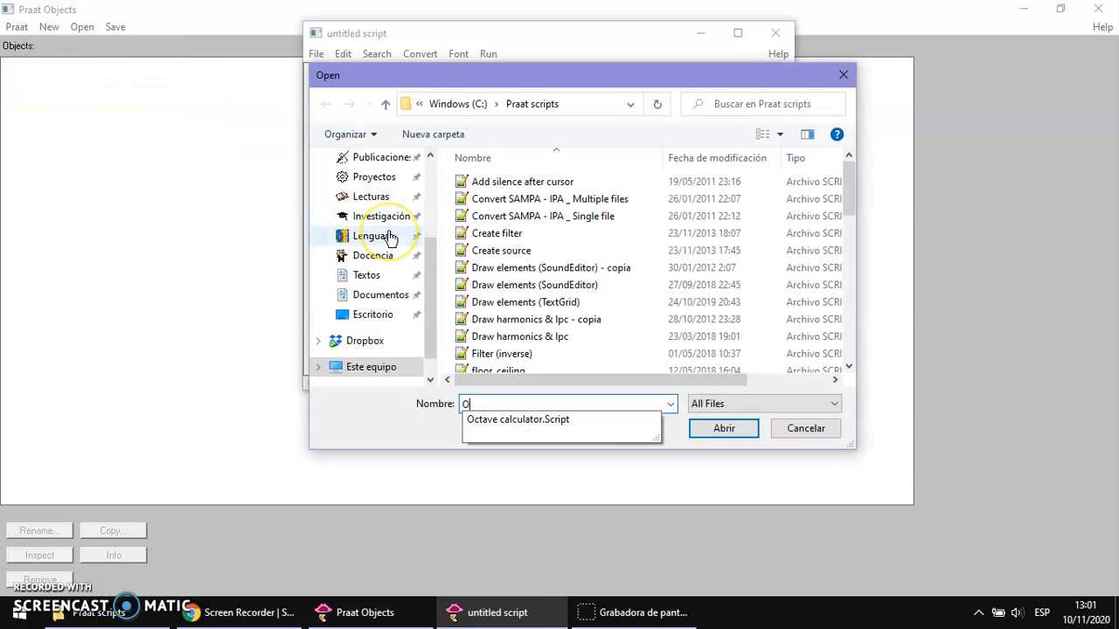
left_click(549, 420)
left_click(717, 432)
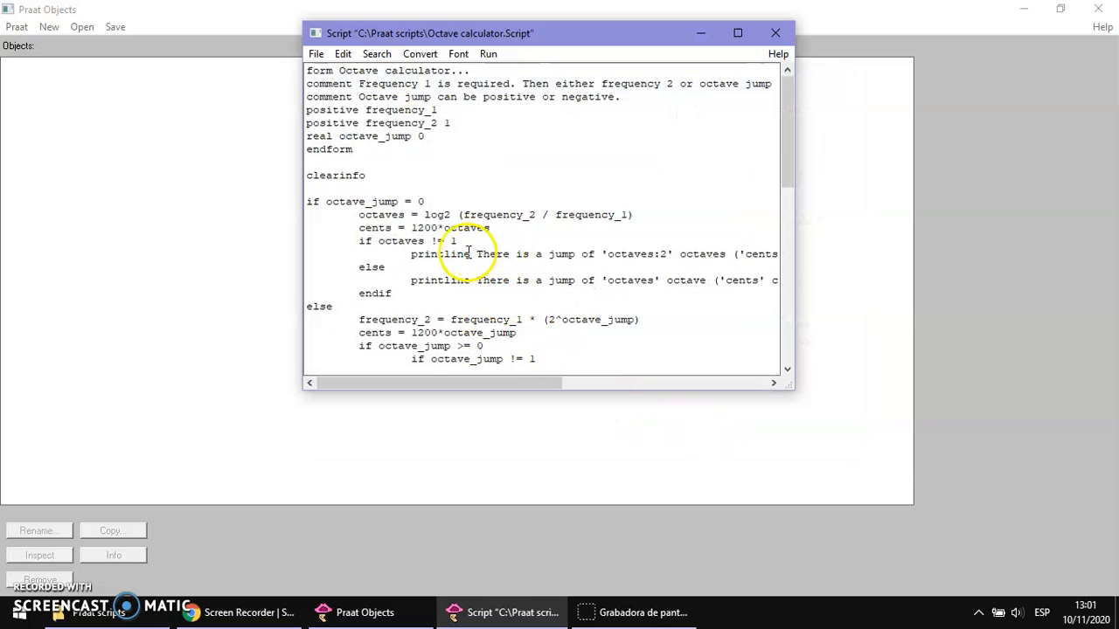
Check the Goodies submenu, and set up a fixed menu entry for the script in the Praat menu with command "Octave calculator...".
left_click(21, 33)
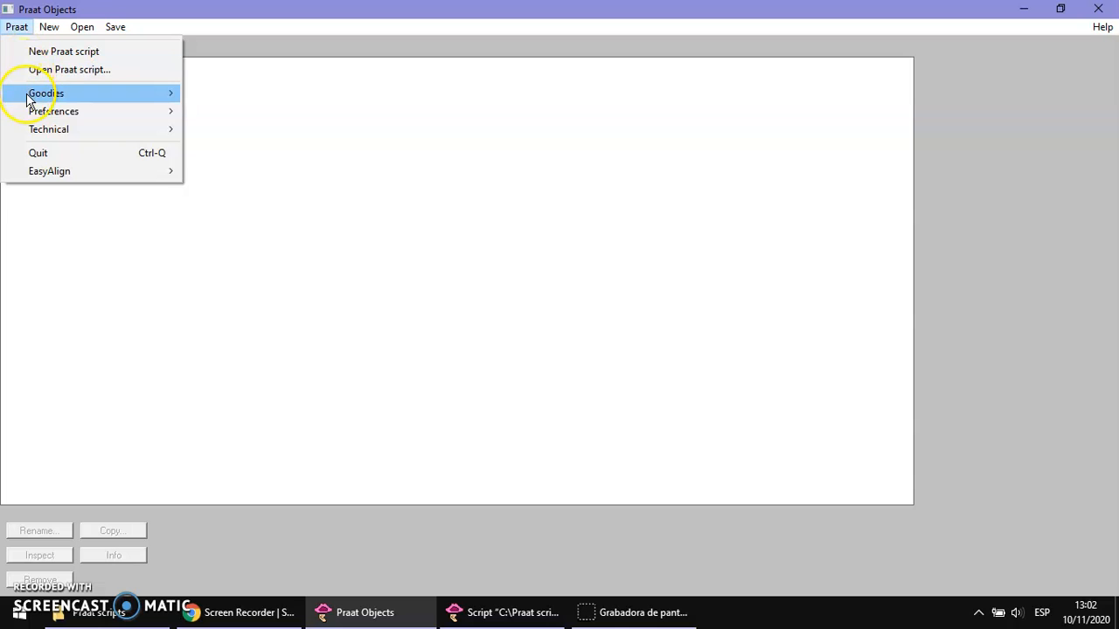
mouse_move(31, 96)
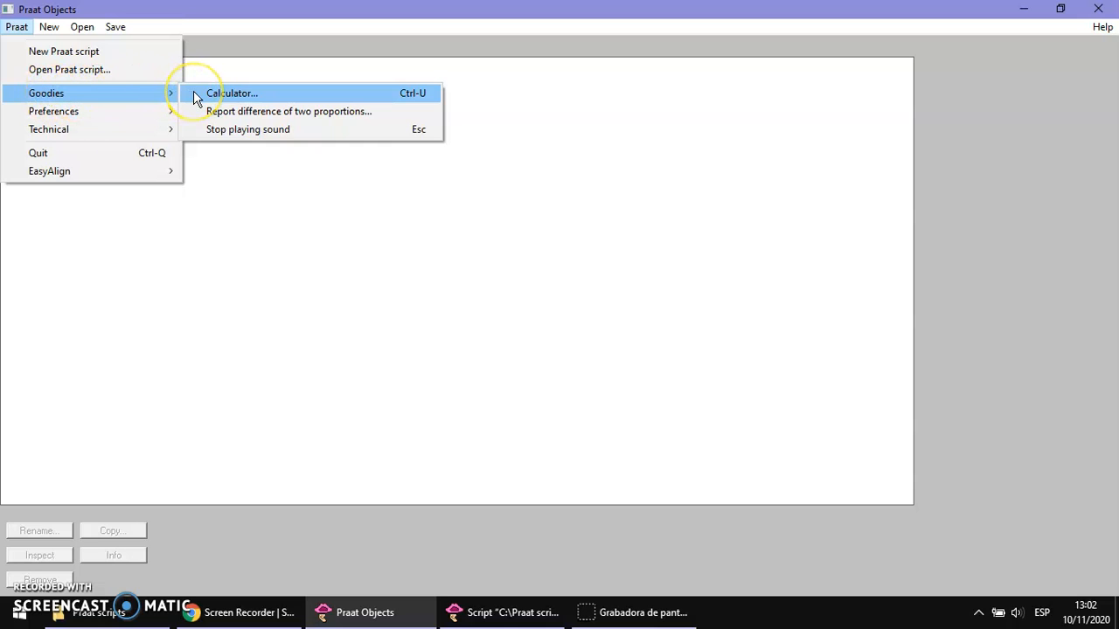
left_click(476, 614)
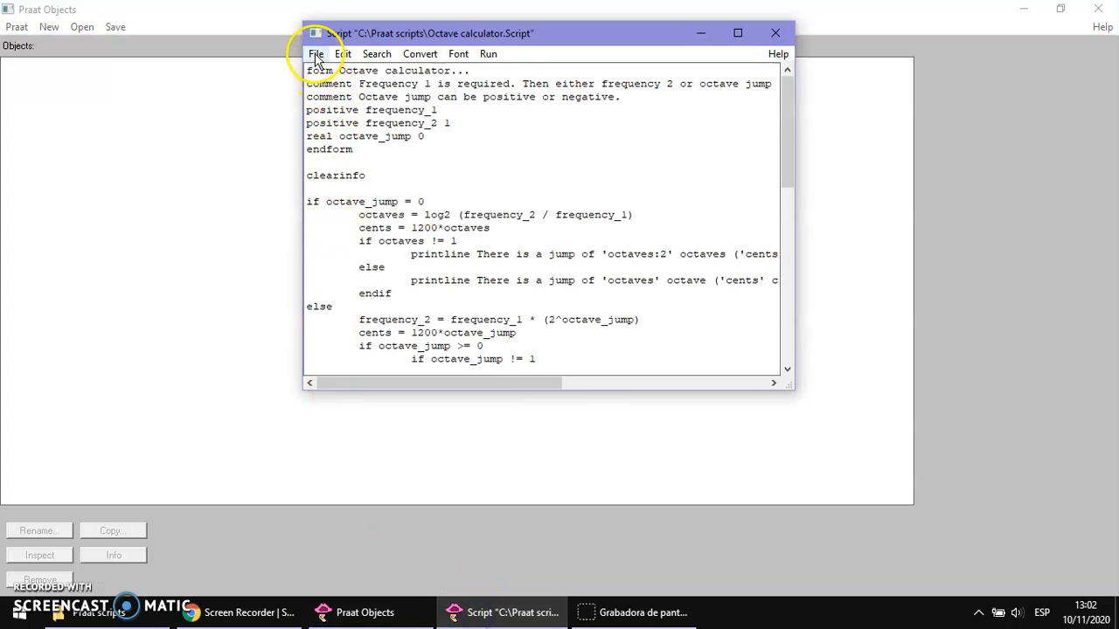
left_click(316, 56)
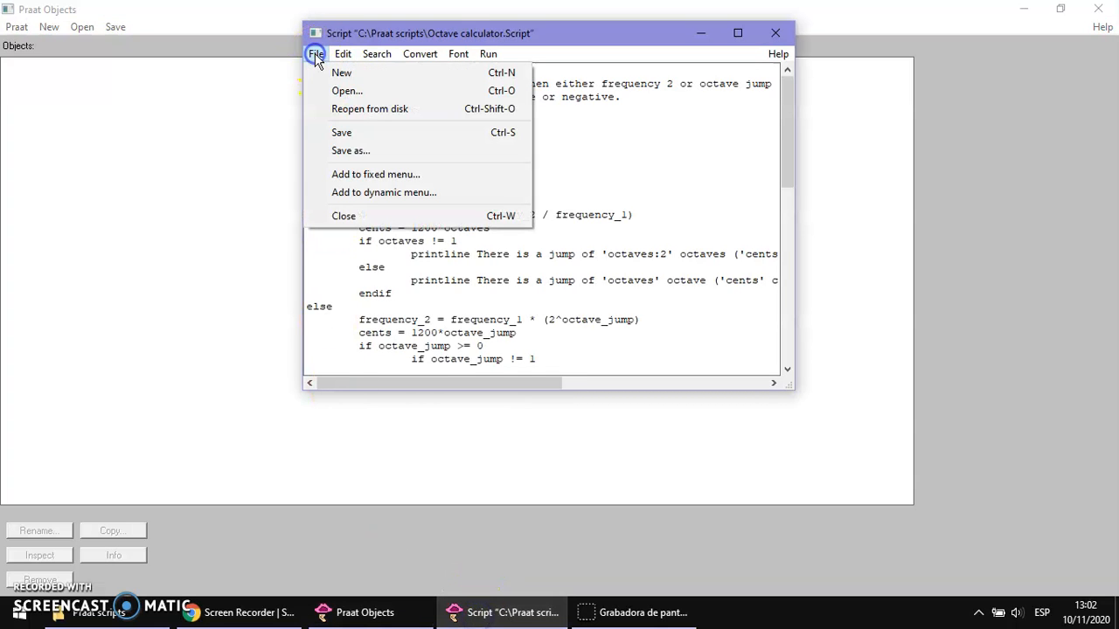
left_click(322, 177)
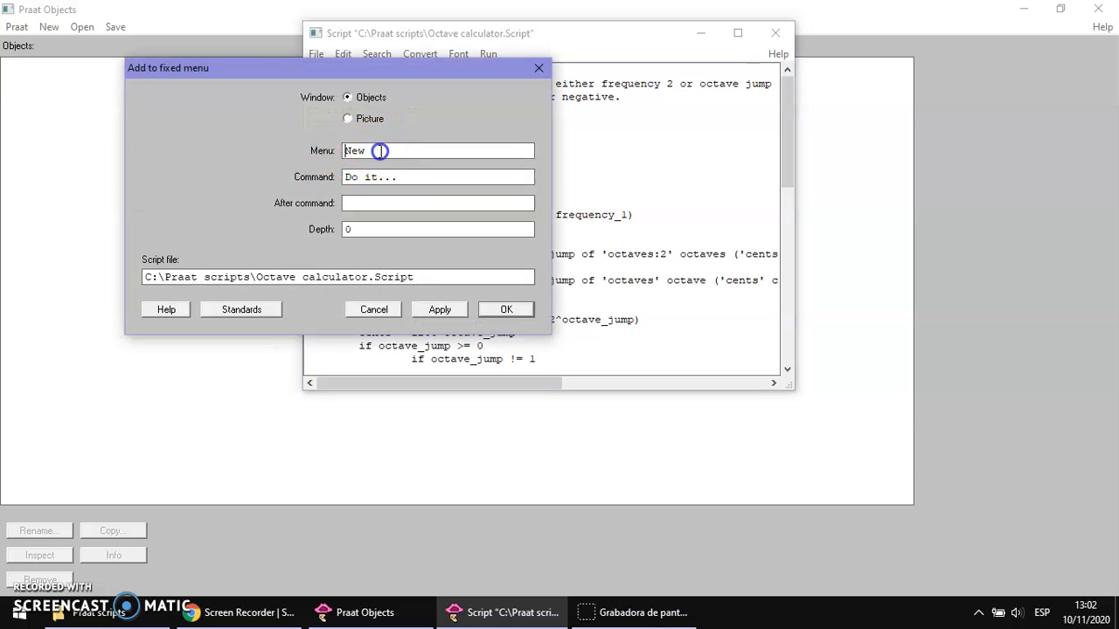
double_click(376, 150)
type("Praat")
key("Tab")
type("Octave calculator...")
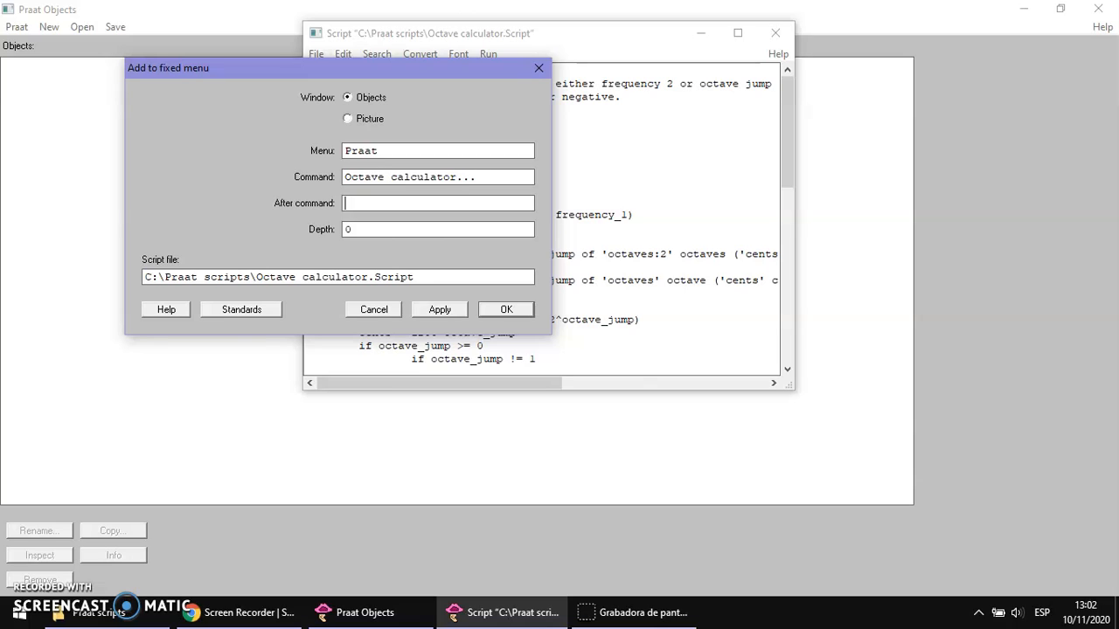
Place the octave calculator command after "Goodies" at depth 1 and add it to the fixed menu.
key("Tab")
type("Goodies")
key("Tab")
type("1")
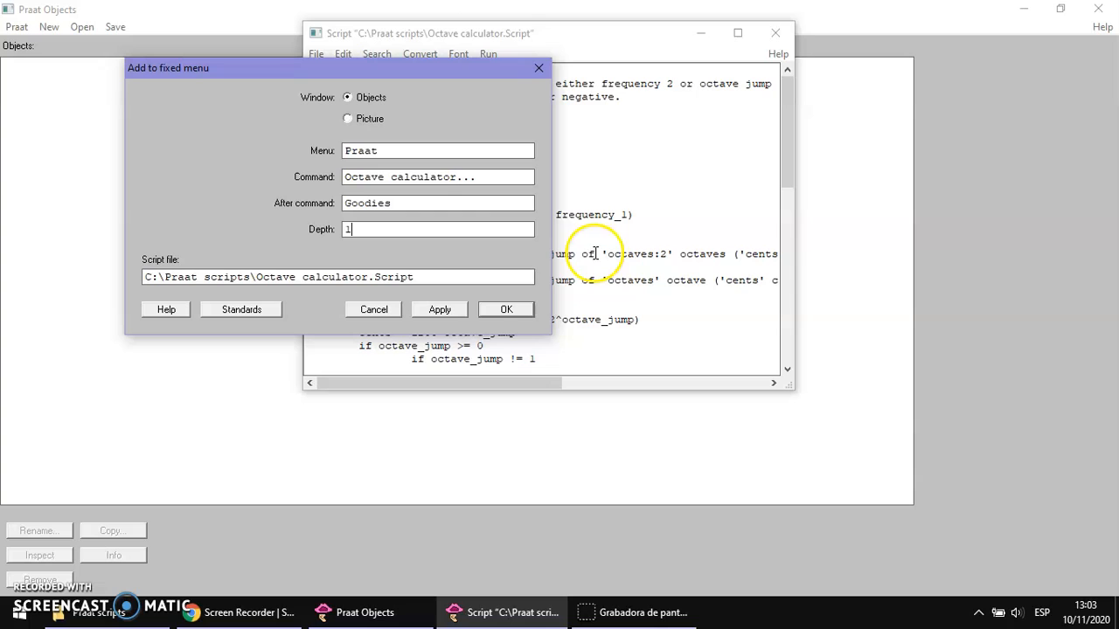
left_click(514, 310)
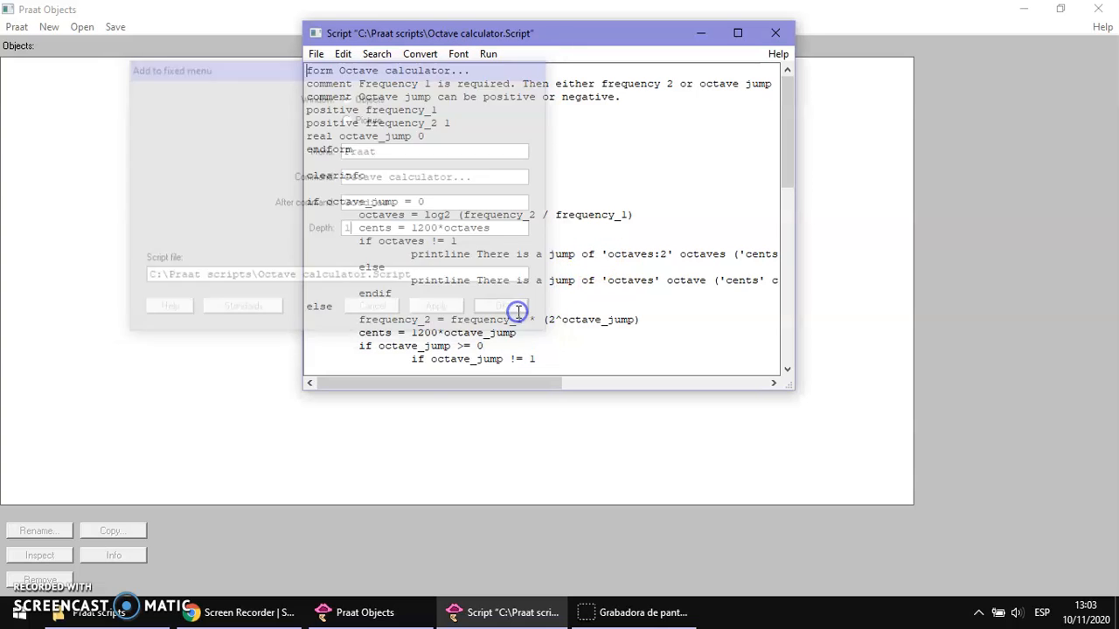
left_click(18, 27)
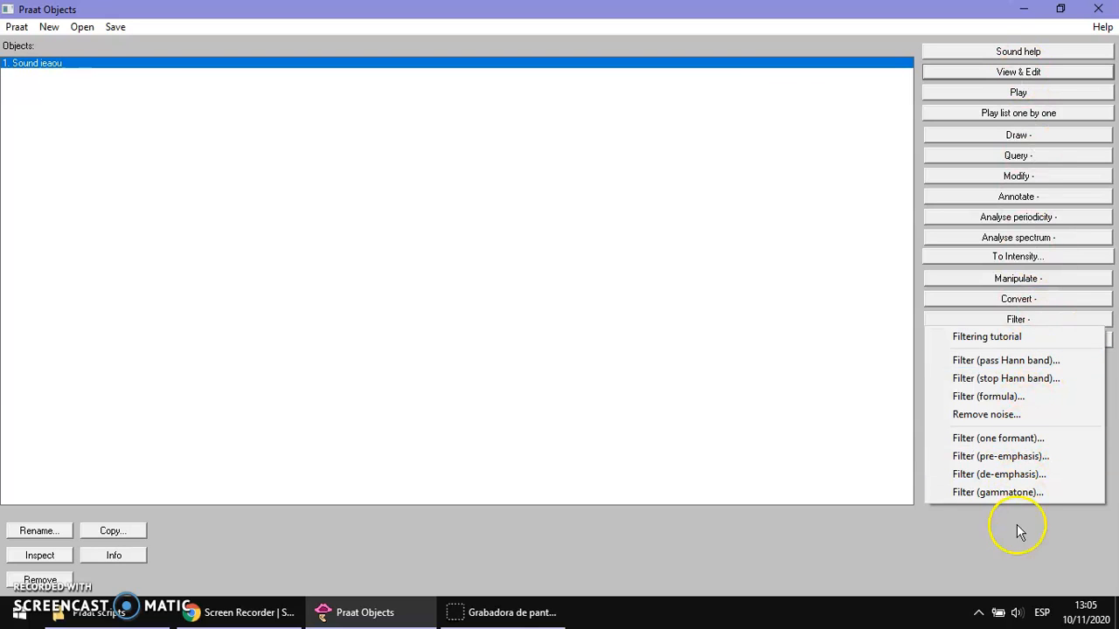
Open the Praat script "Filter (inverse).Script" while the sound object stays selected.
left_click(1001, 539)
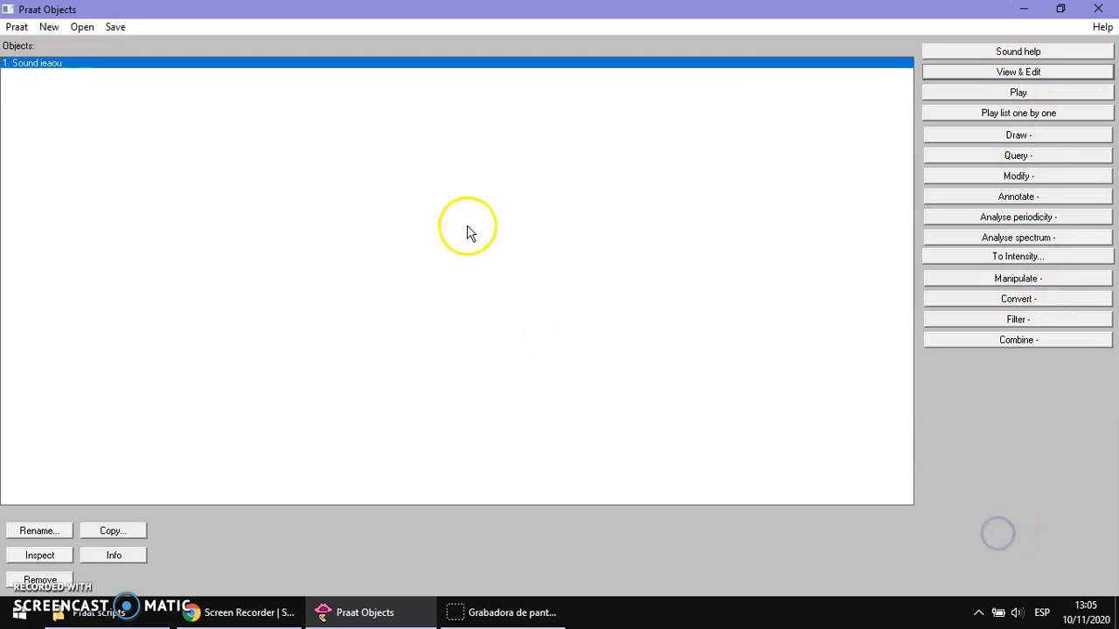
left_click(17, 27)
left_click(25, 67)
type("Filter (inverse).Script")
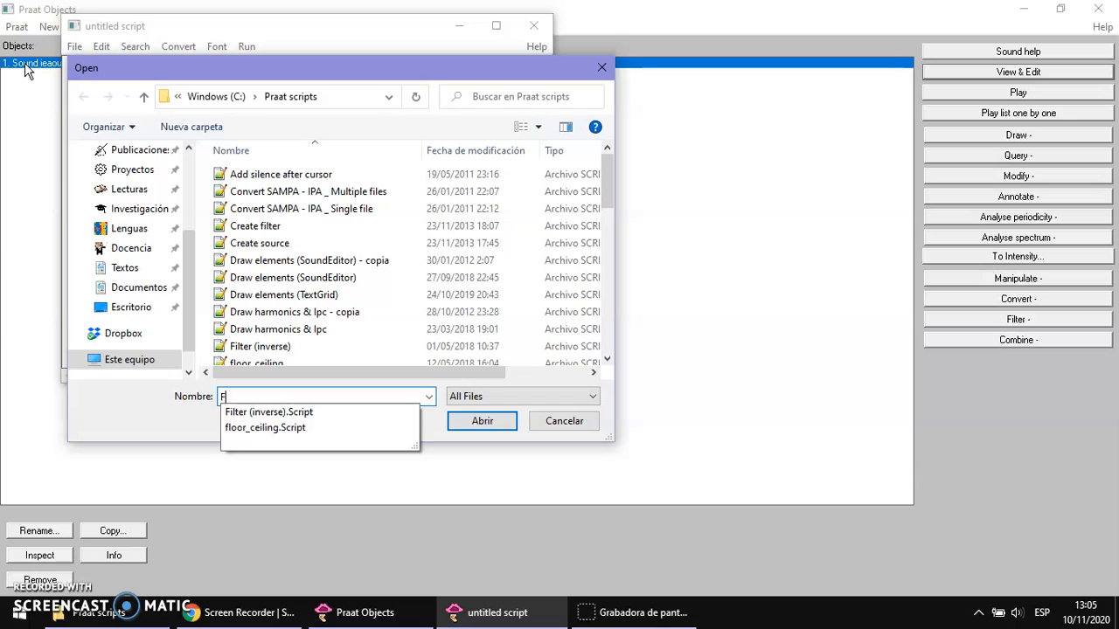
left_click(253, 412)
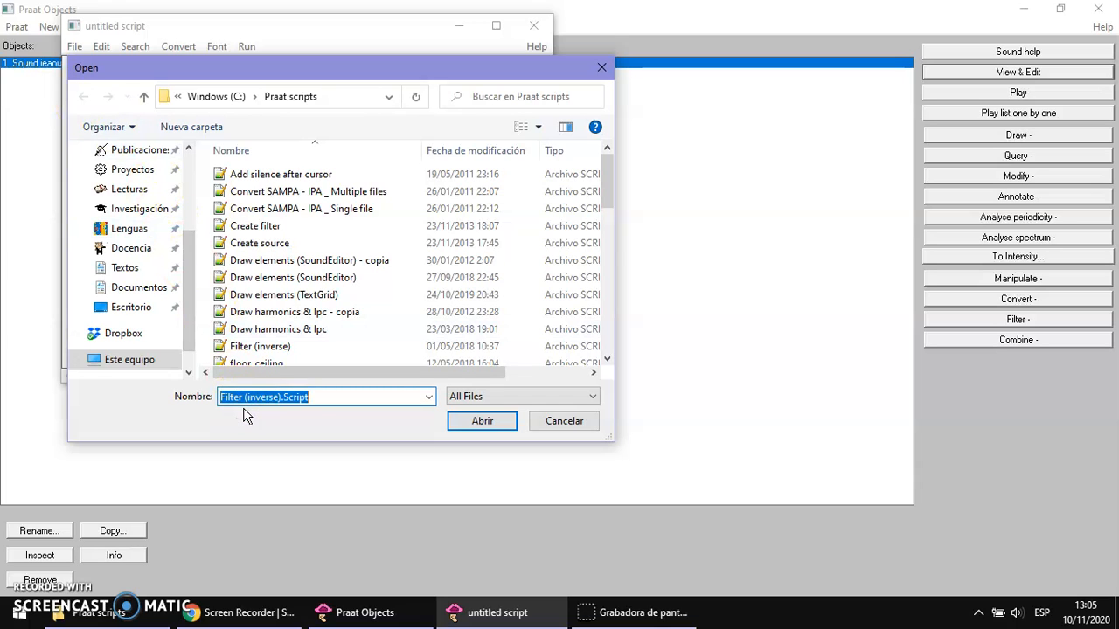
left_click(482, 421)
Open the dynamic menu settings for the inverse filter script.
left_click(75, 46)
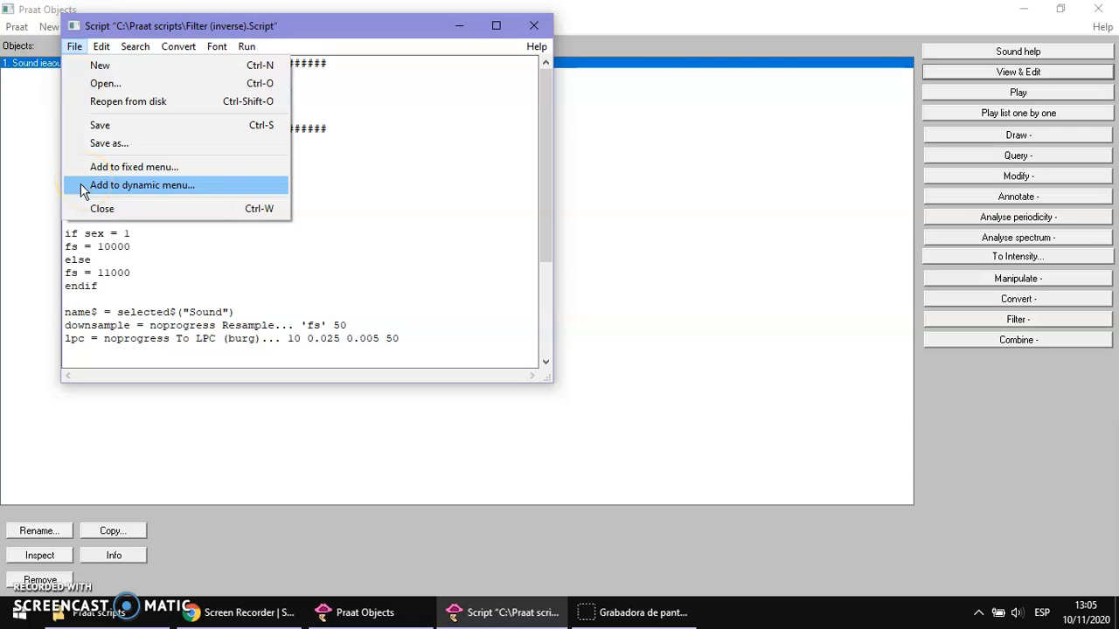
left_click(82, 187)
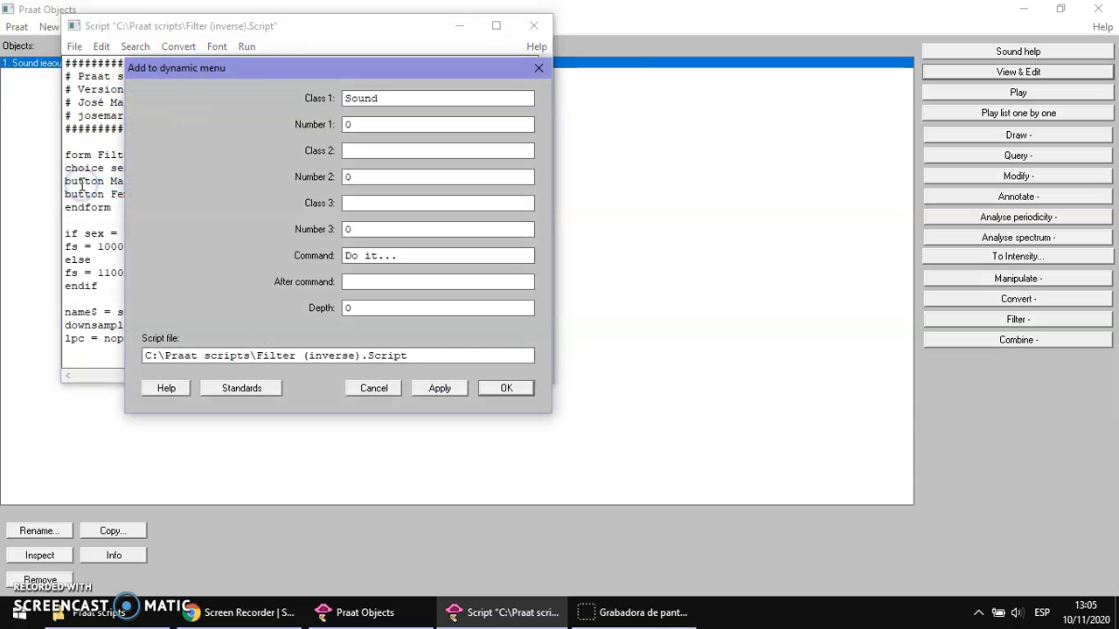